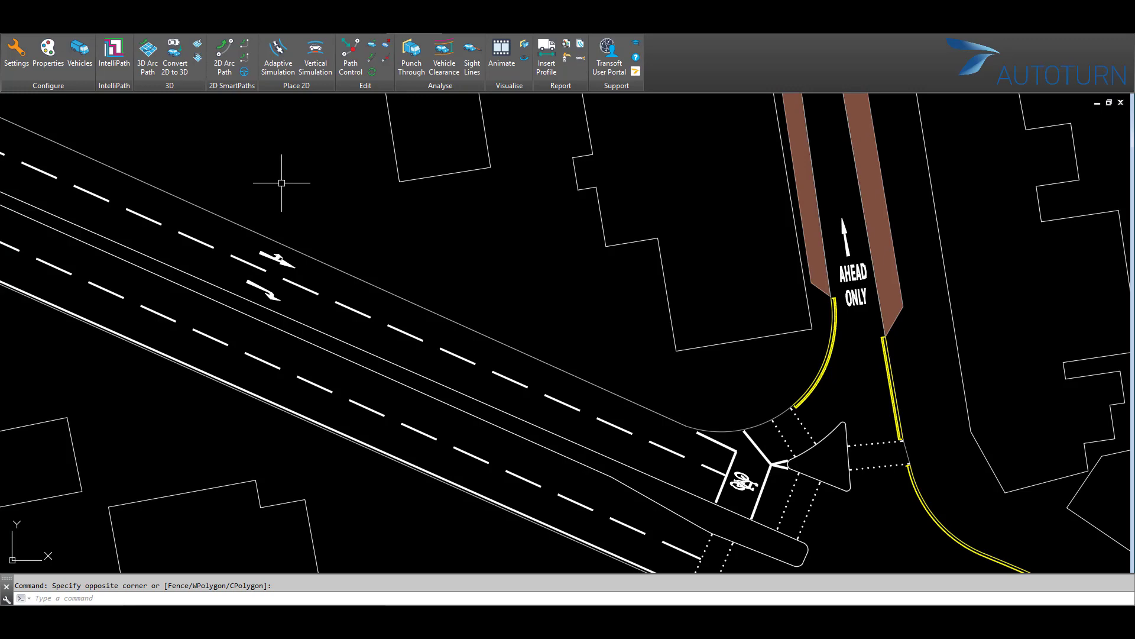
Choose FTA 2016 (UK) Artic from the vehicle library as the current vehicle (6.60 m turning radius)
left_click(79, 66)
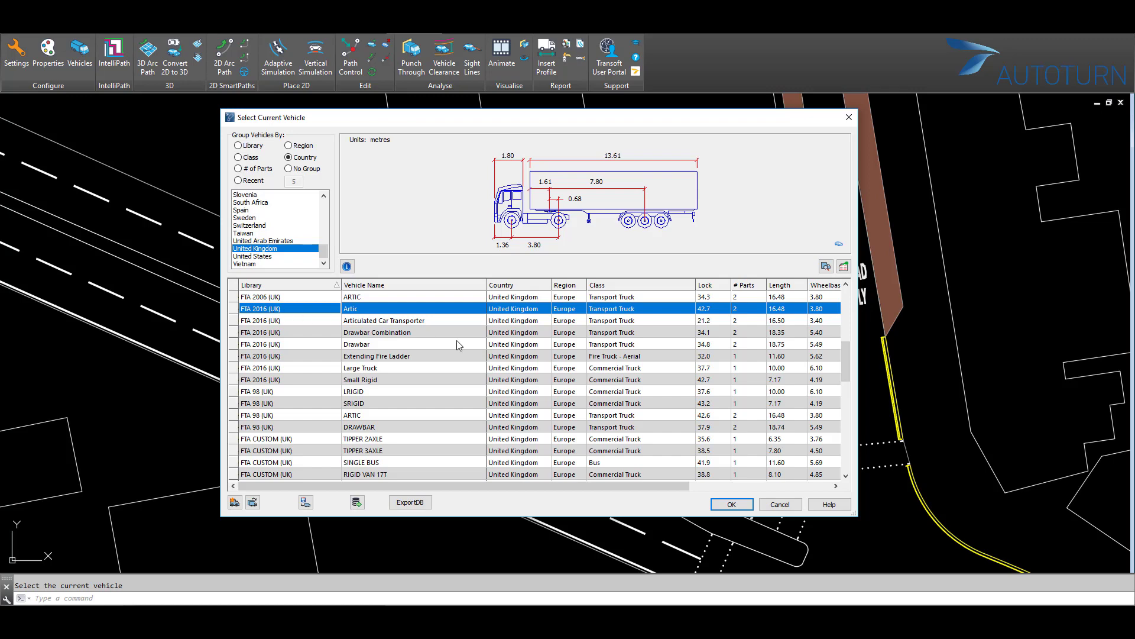
left_click(732, 504)
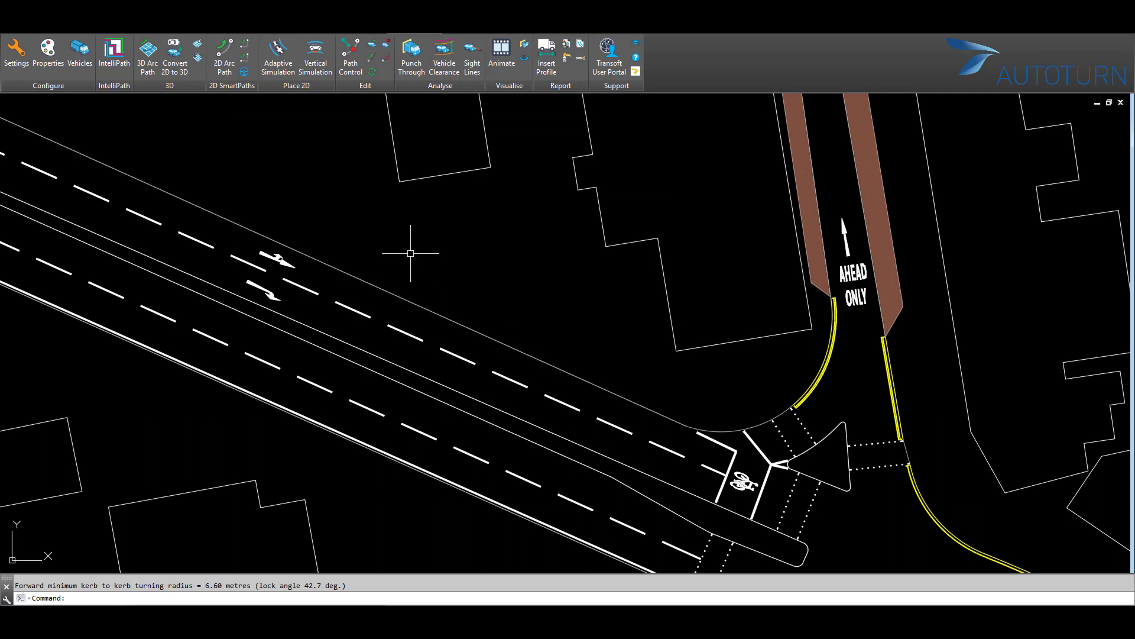
Draw an arc path for the artic along the main road, turning left into the AHEAD ONLY lane
left_click(223, 67)
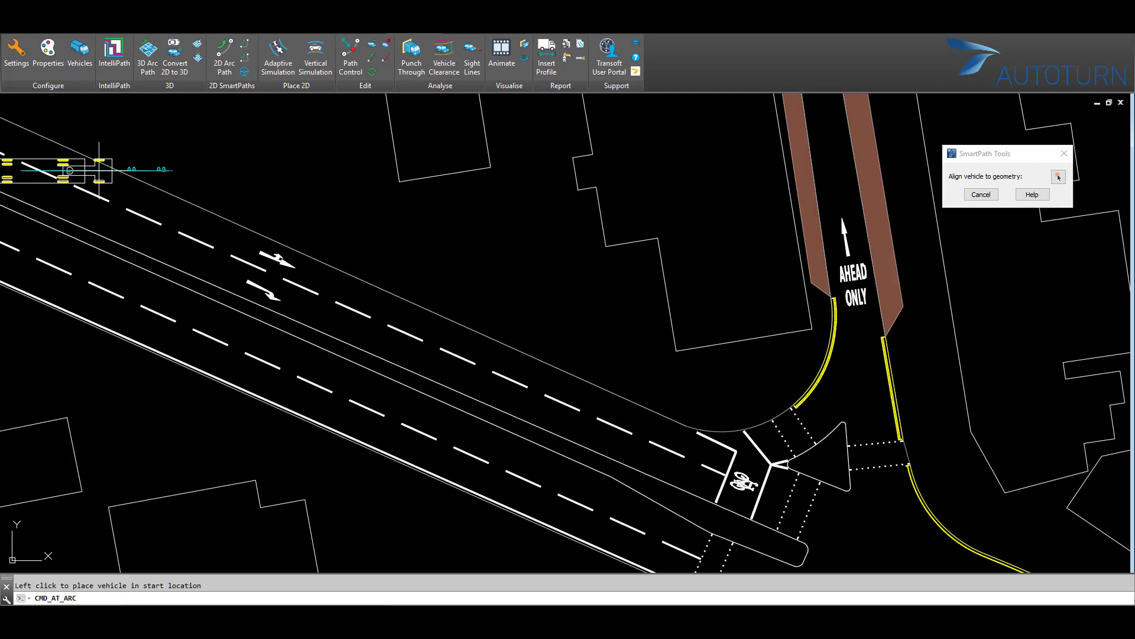
left_click(1059, 177)
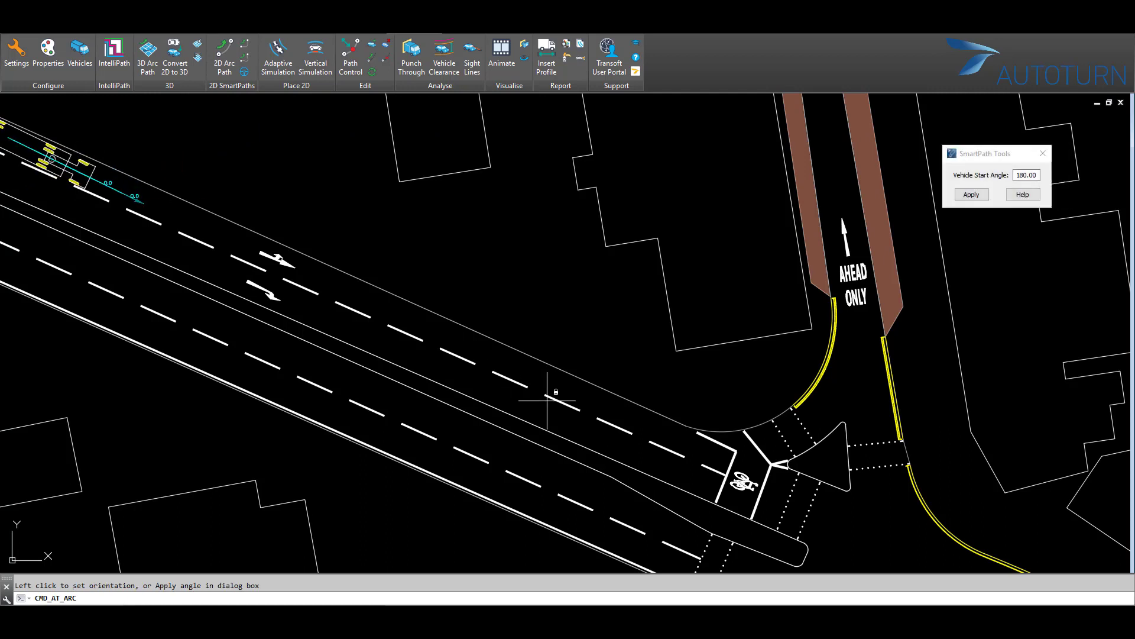
left_click(625, 411)
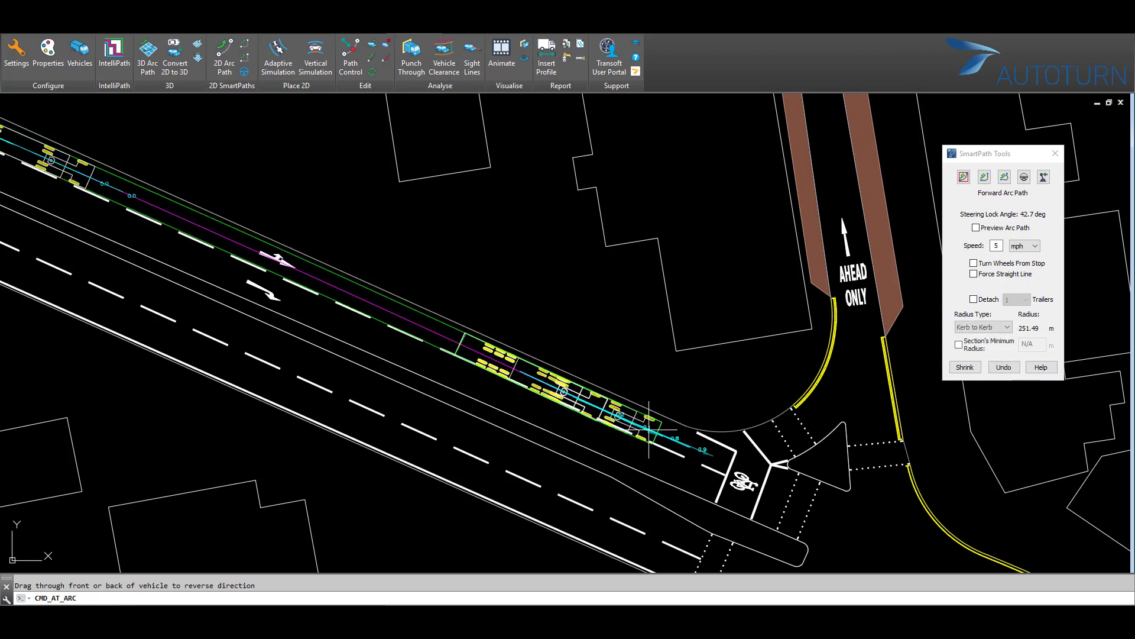
left_click(739, 457)
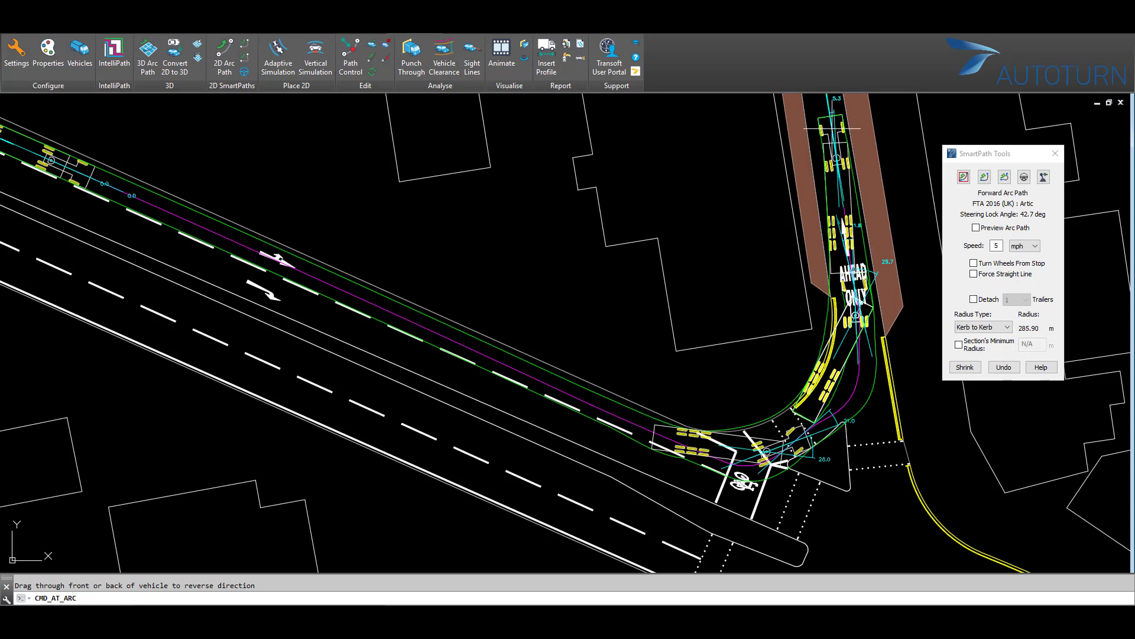
left_click(829, 139)
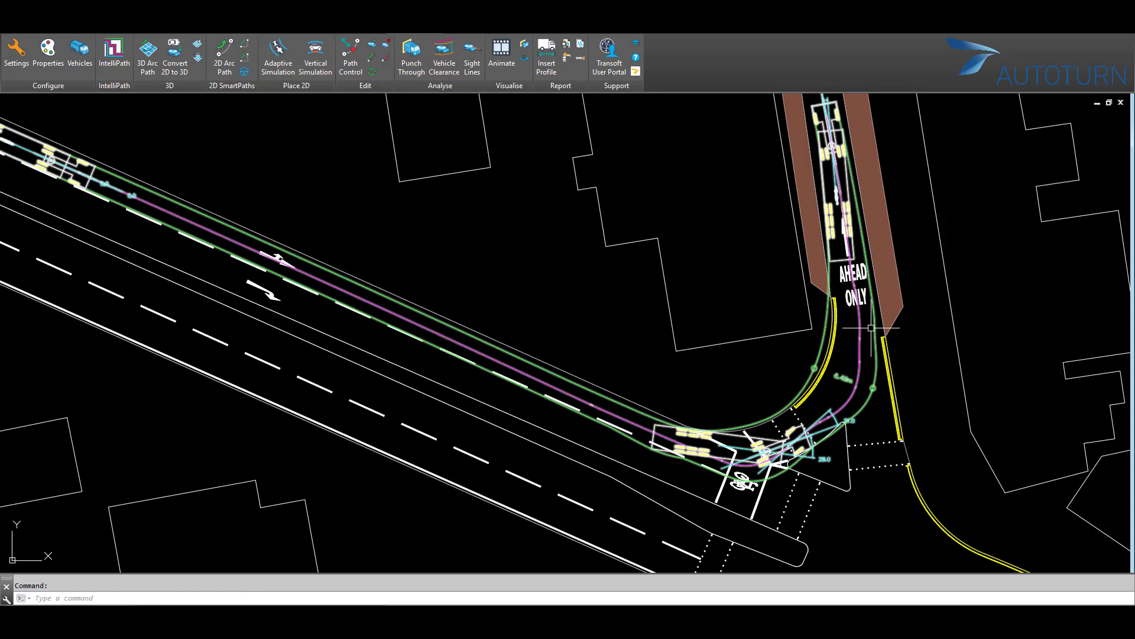
Zoom to the intersection and nudge one node of the left-turn simulation with Path Control
scroll(798, 454, "up", 4)
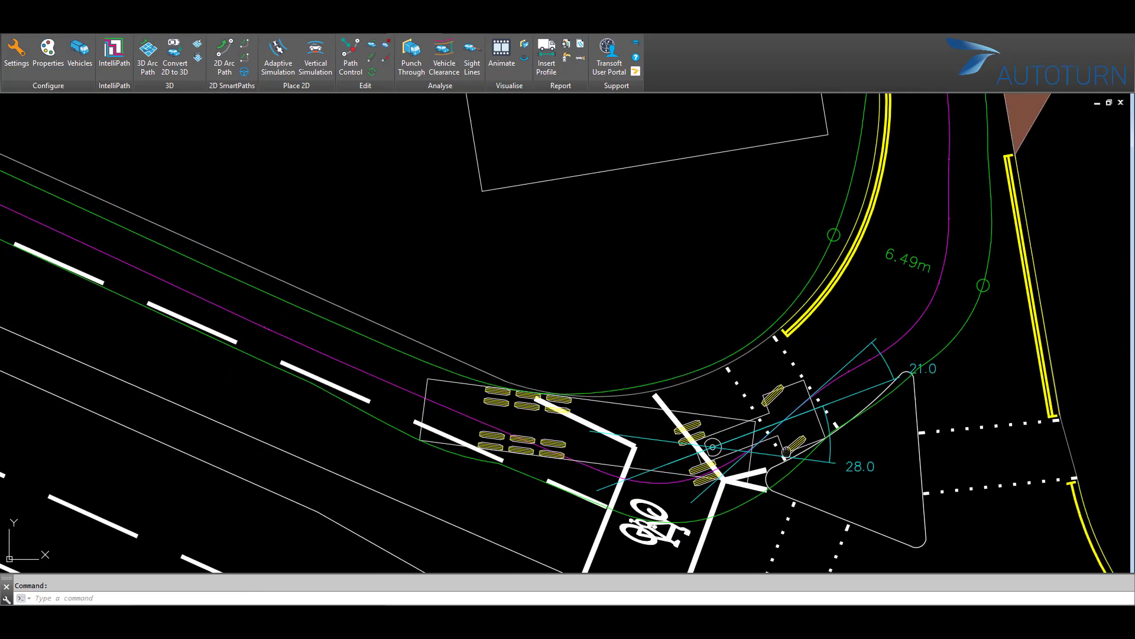
mouse_move(798, 453)
middle_mouse_down()
mouse_move(621, 401)
mouse_move(598, 415)
middle_mouse_up()
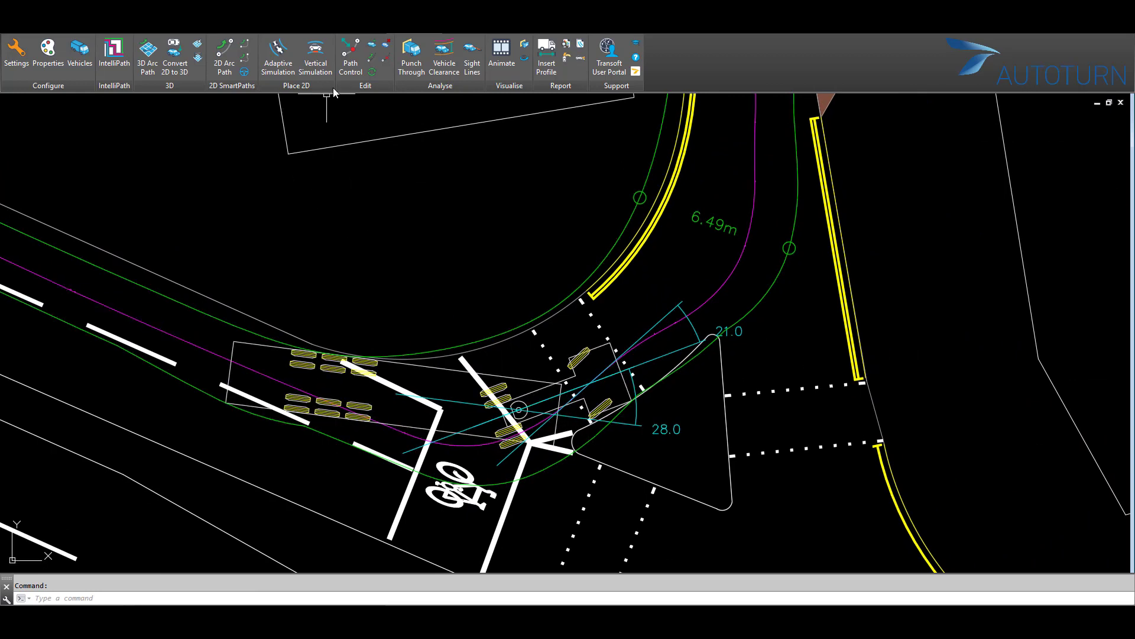
left_click(349, 59)
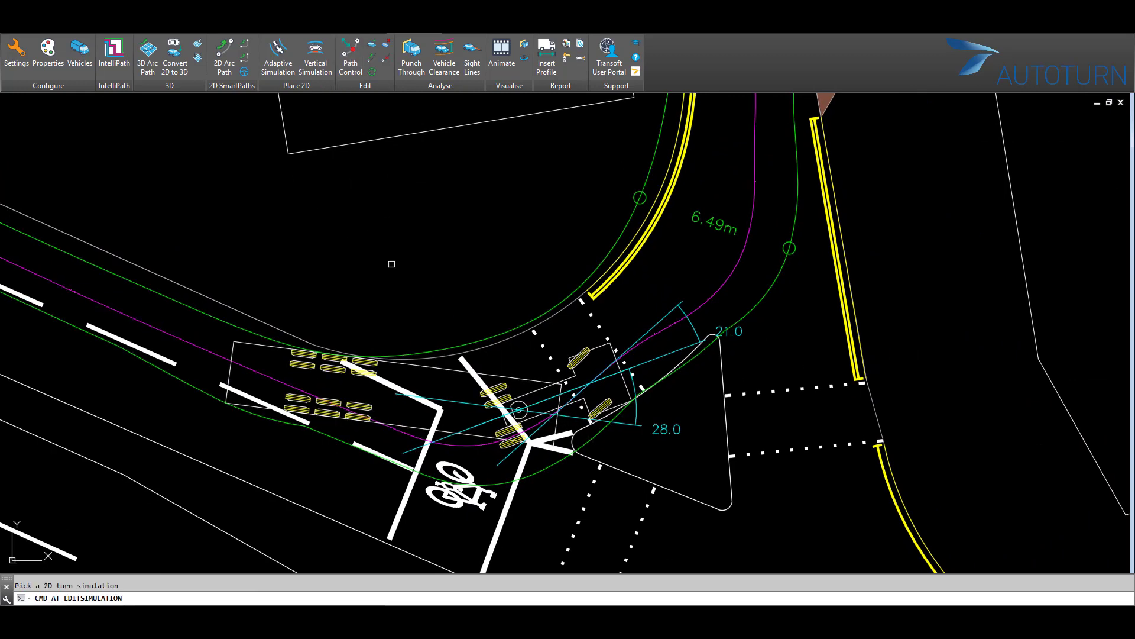
left_click(465, 338)
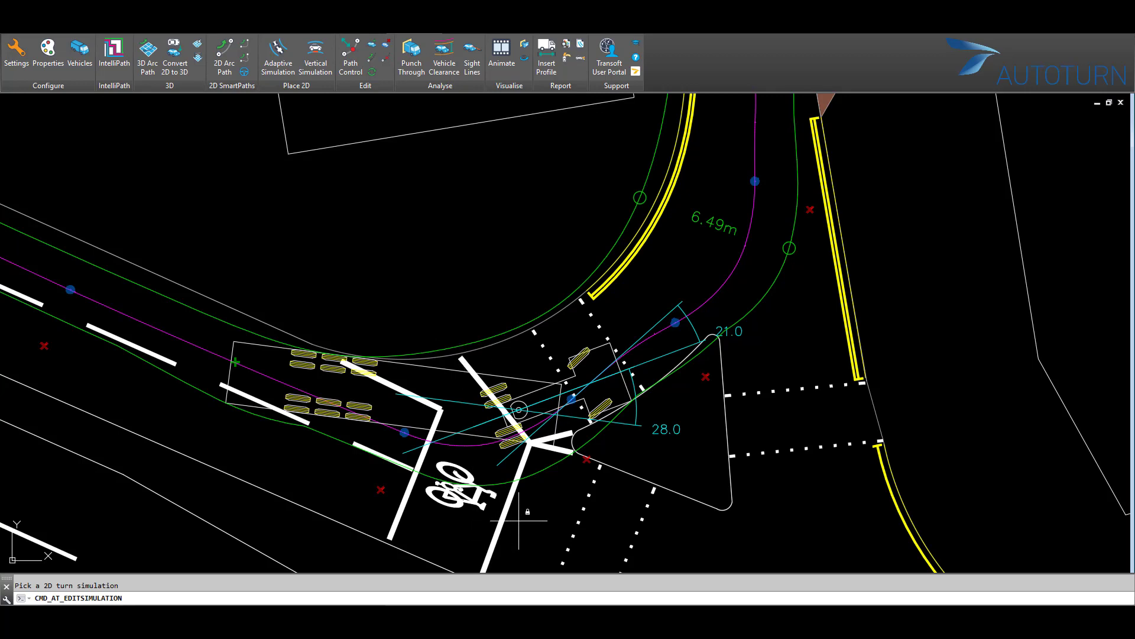
left_click(405, 432)
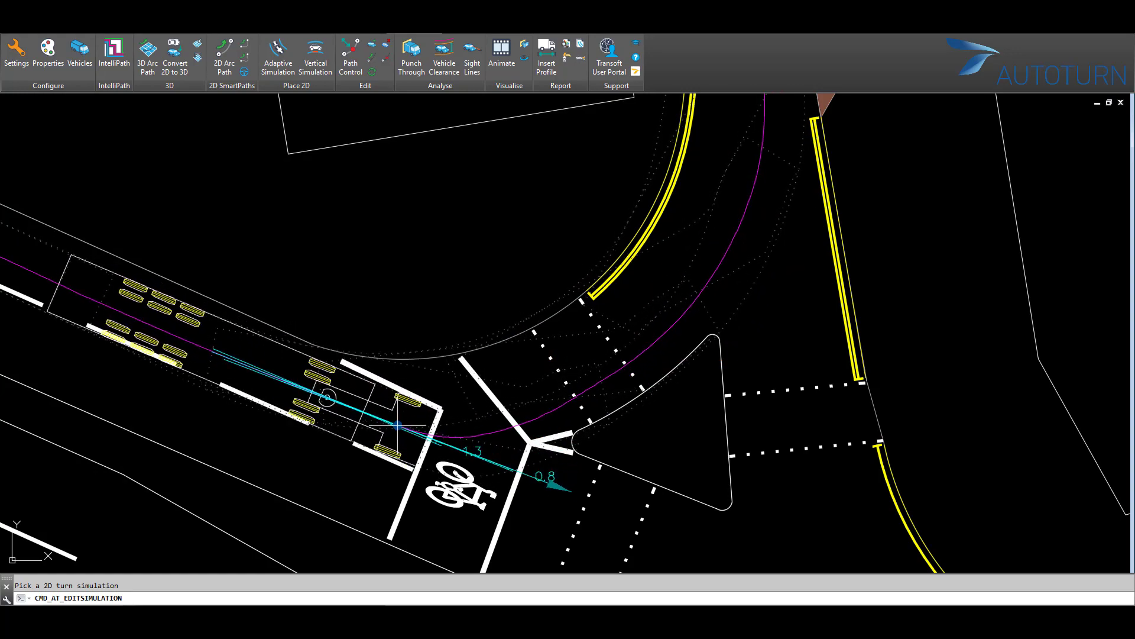
left_click(398, 424)
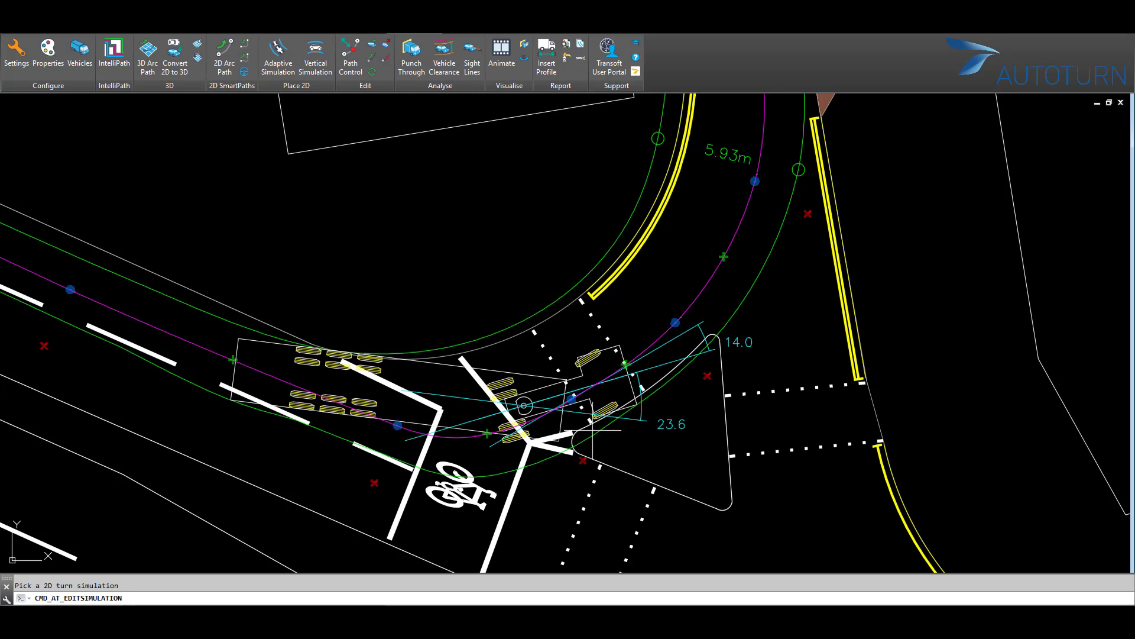
Reposition the left-turn path's start, middle and upper nodes through the intersection
left_click(71, 289)
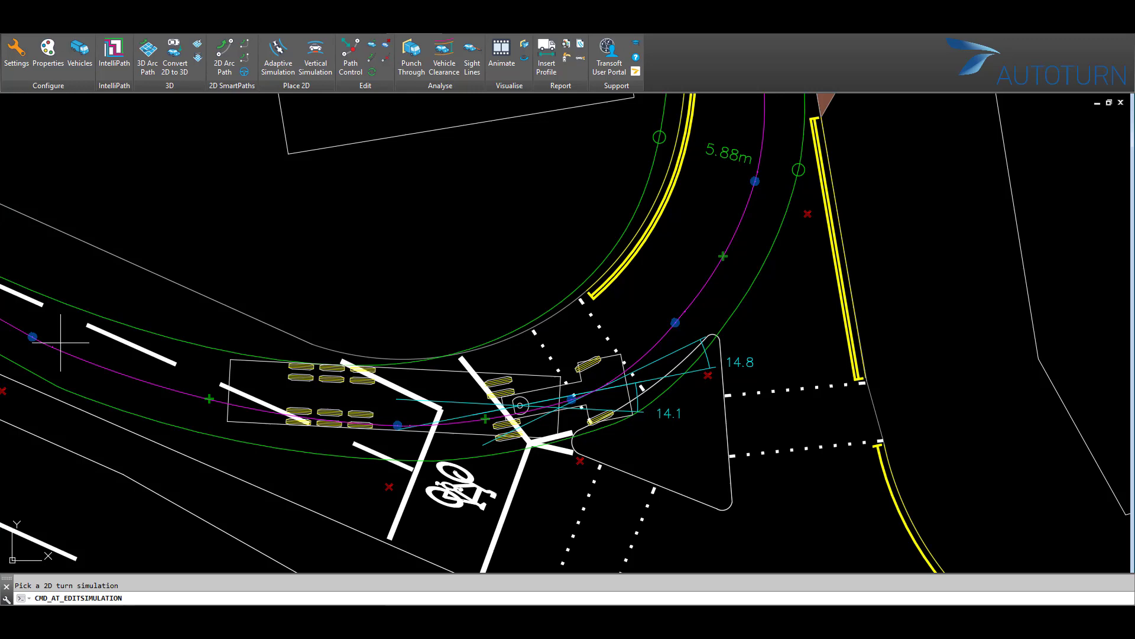
left_click(32, 336)
left_click(398, 425)
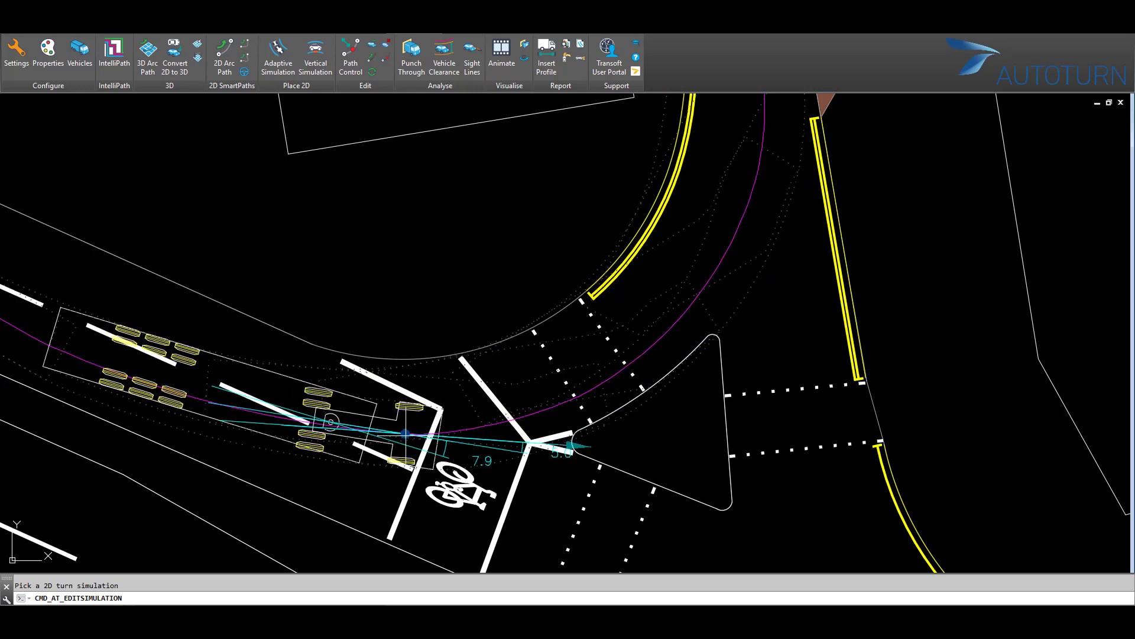
left_click(418, 442)
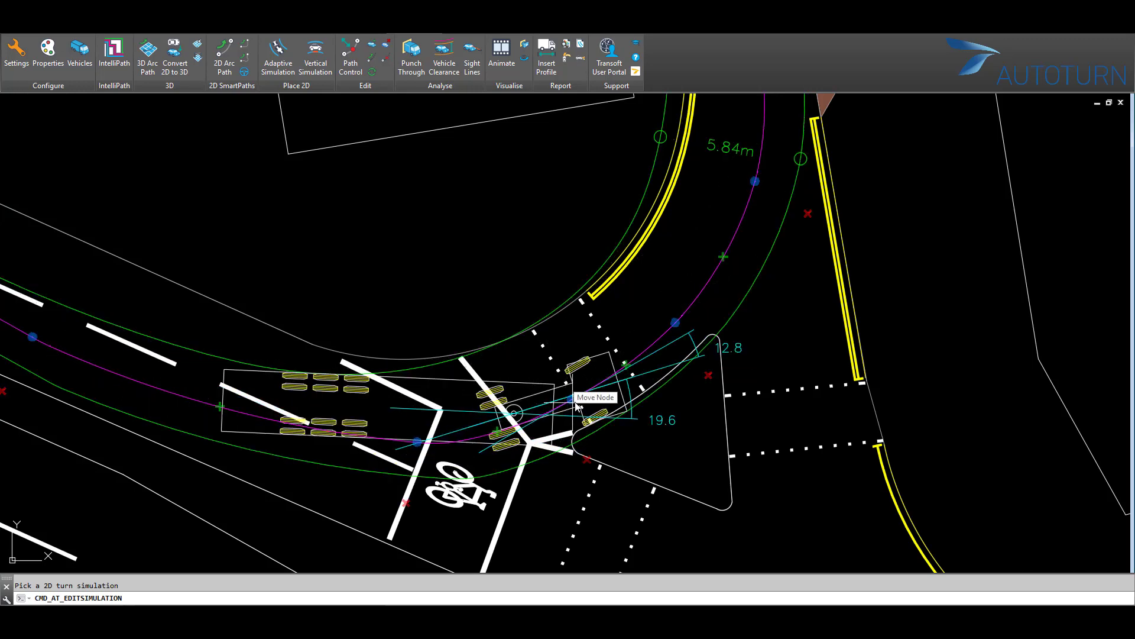
left_click(755, 181)
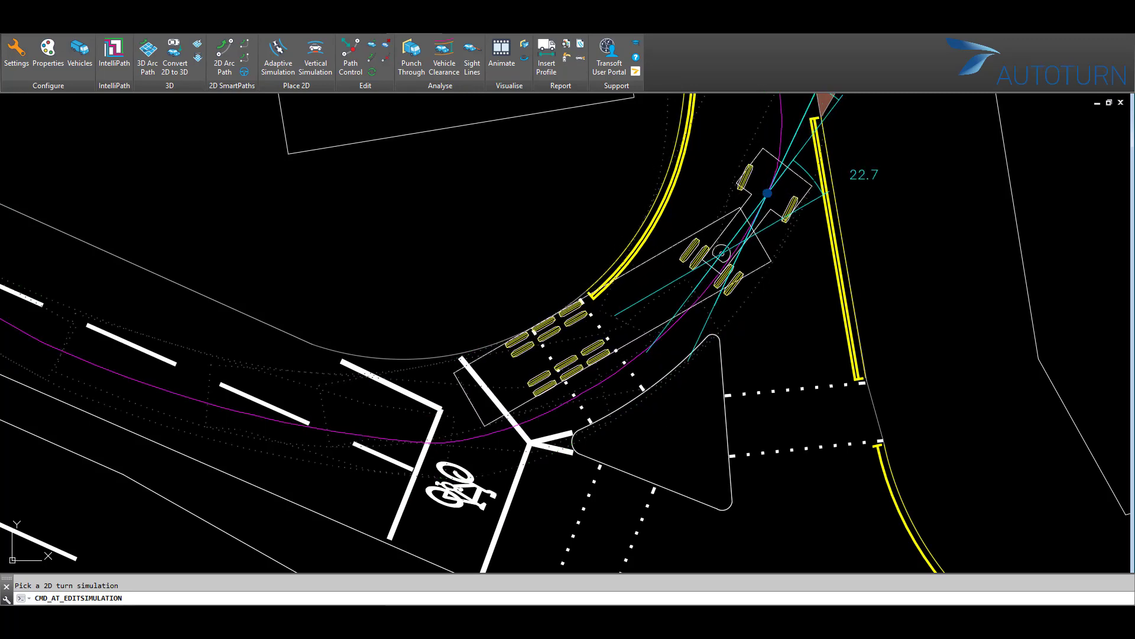
left_click(767, 193)
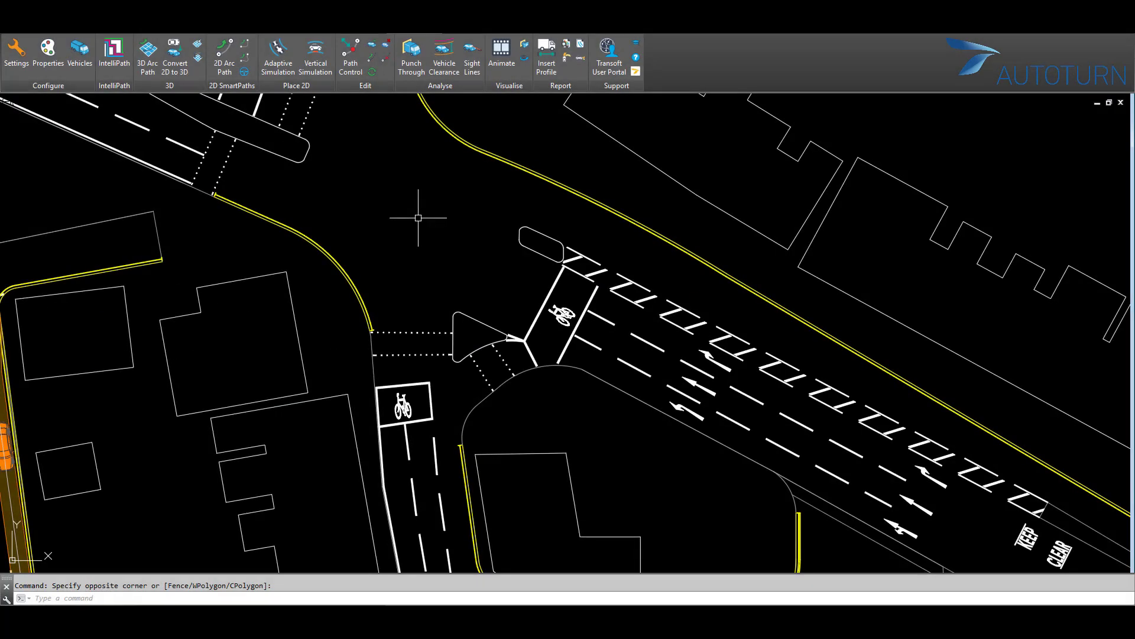
Start a new 2D arc path with the artic in the southern lane, heading north
left_click(225, 64)
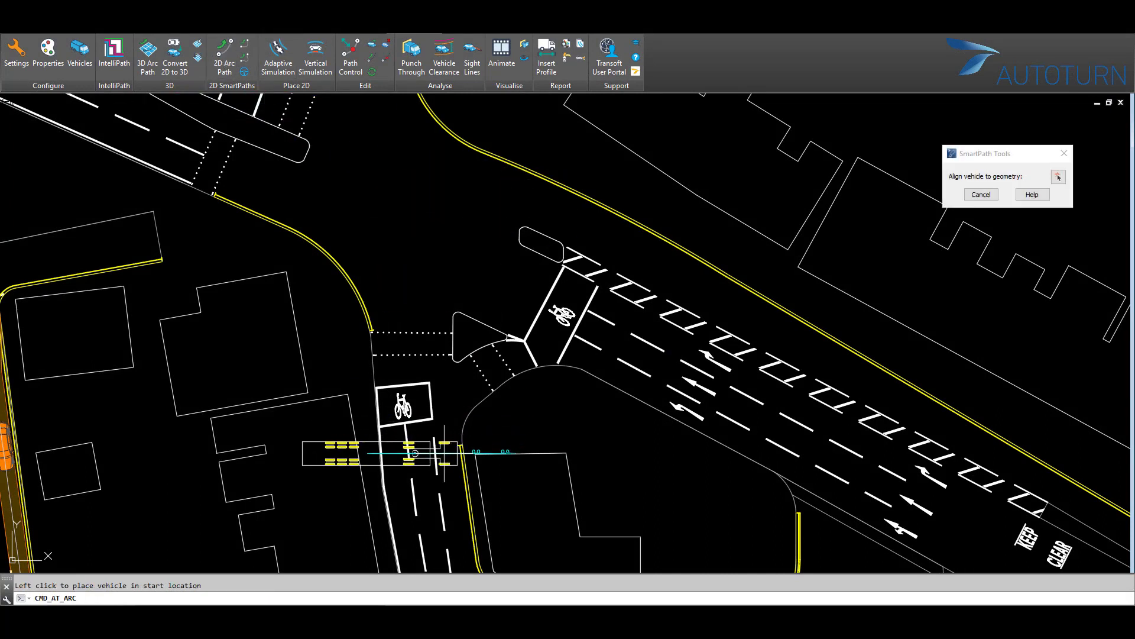
left_click(418, 414)
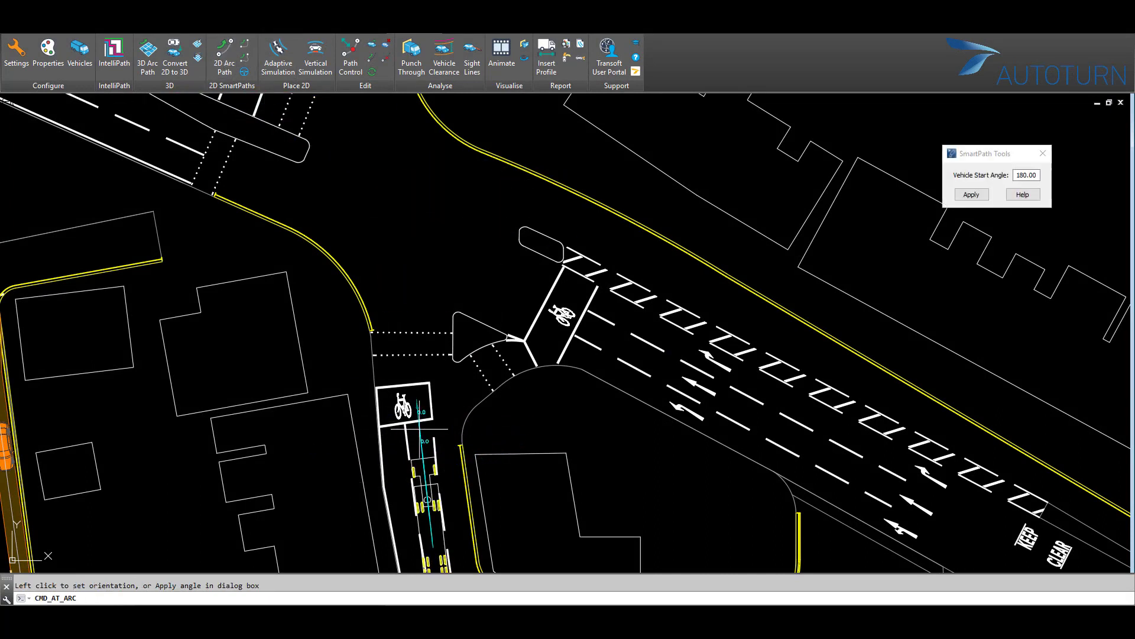
left_click(414, 331)
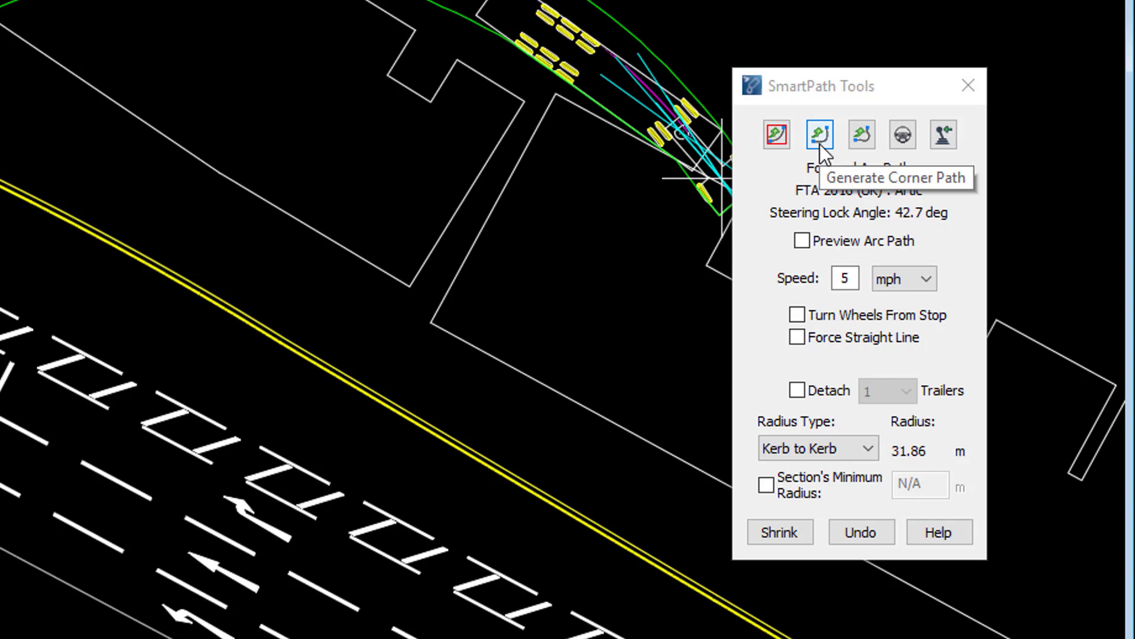
Add a right-hand corner path onto the main road with 6.59 m radius and 122.8° sweep
left_click(820, 135)
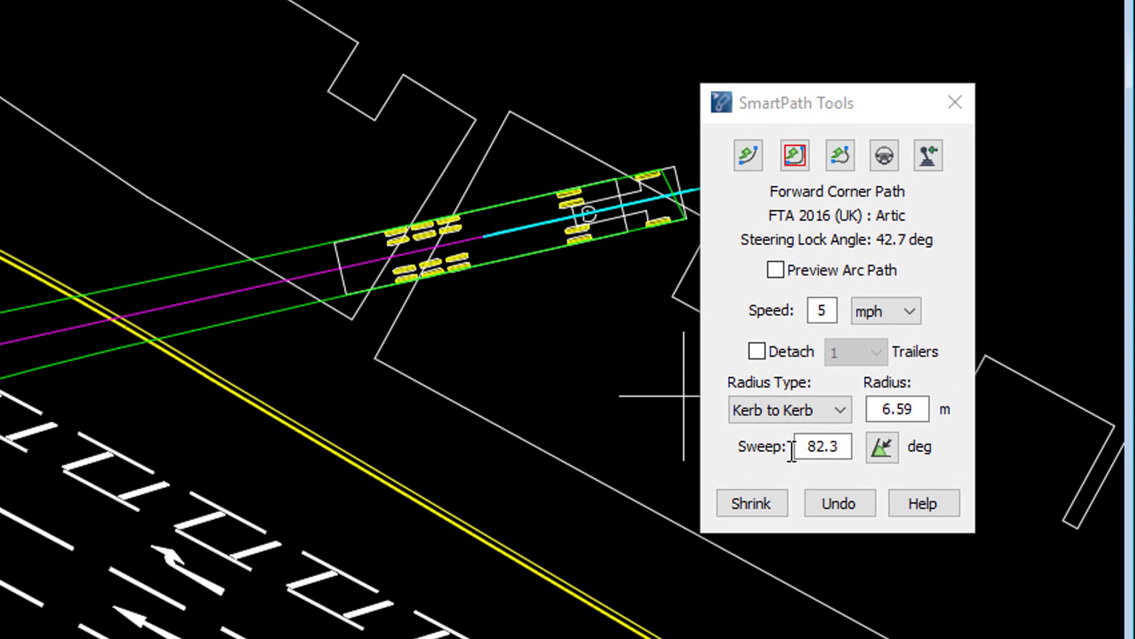
left_click_drag(810, 451, 847, 451)
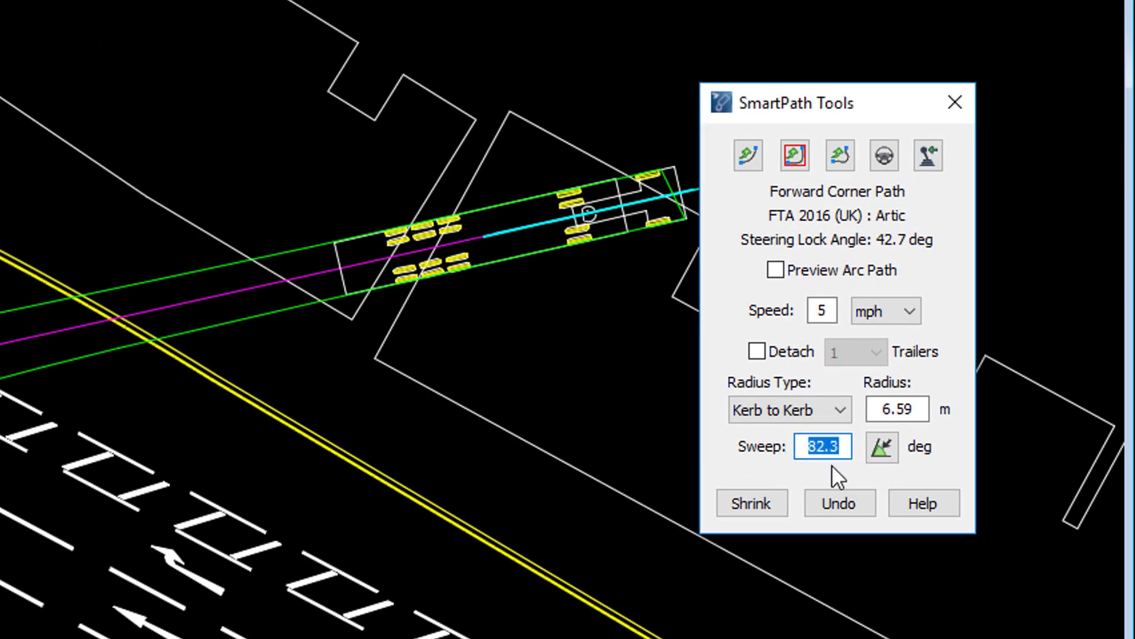
left_click(883, 448)
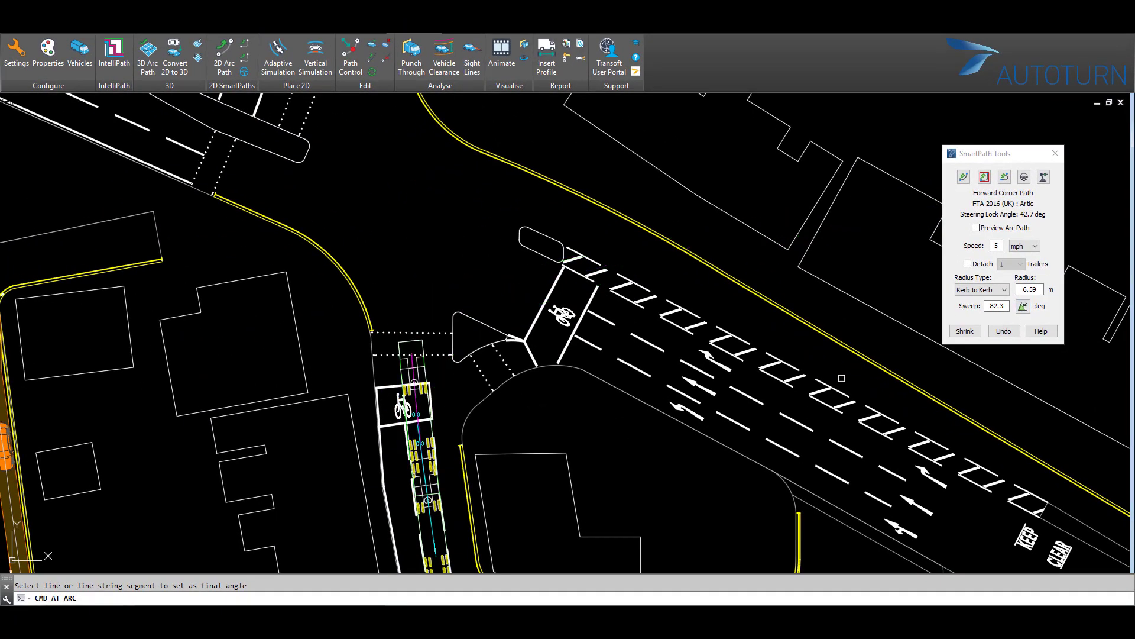
left_click(826, 382)
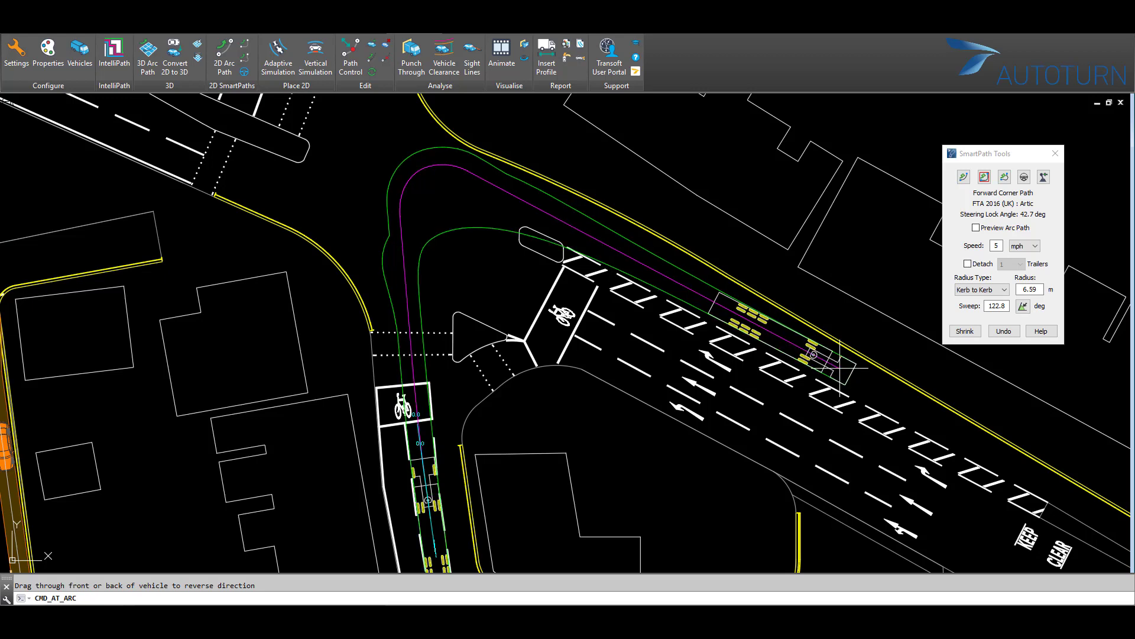
Continue the artic's path east along the main road past the junction and finish the simulation
left_click_drag(839, 368, 927, 193)
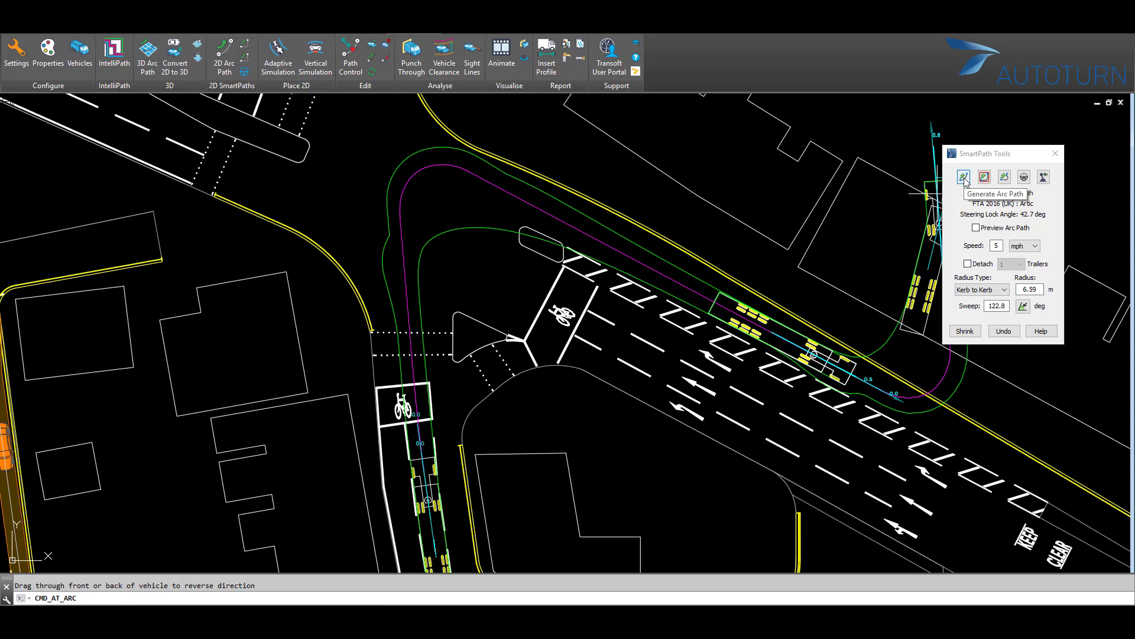
left_click(964, 177)
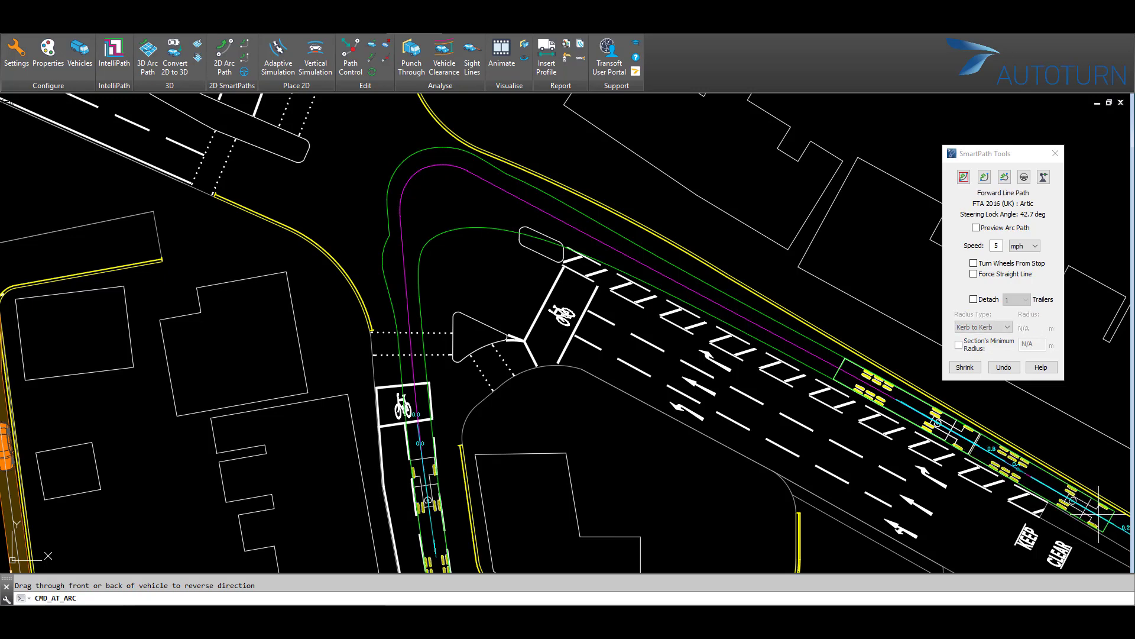
left_click(1098, 514)
key("Return")
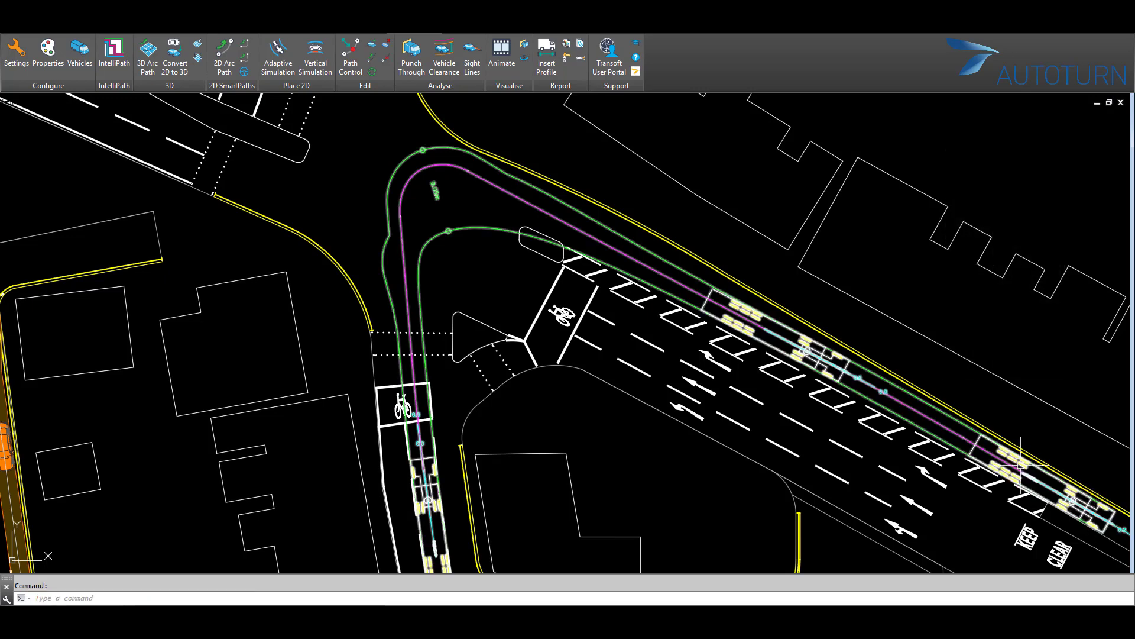
Change the corner radius of the artic's right turn using Path Control
left_click(355, 64)
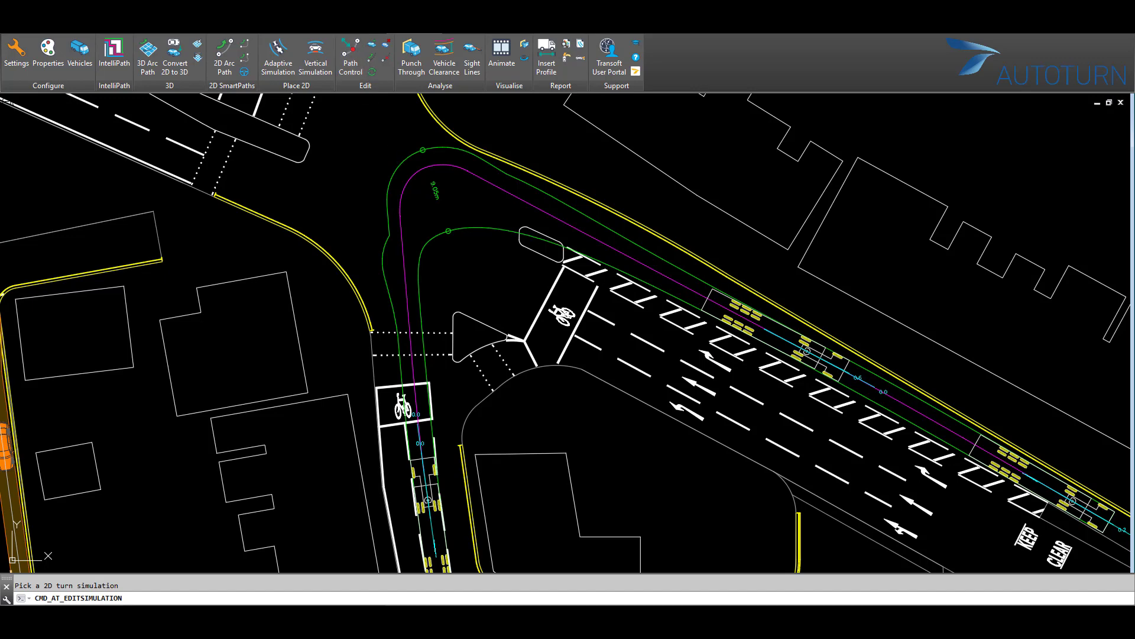
left_click(402, 162)
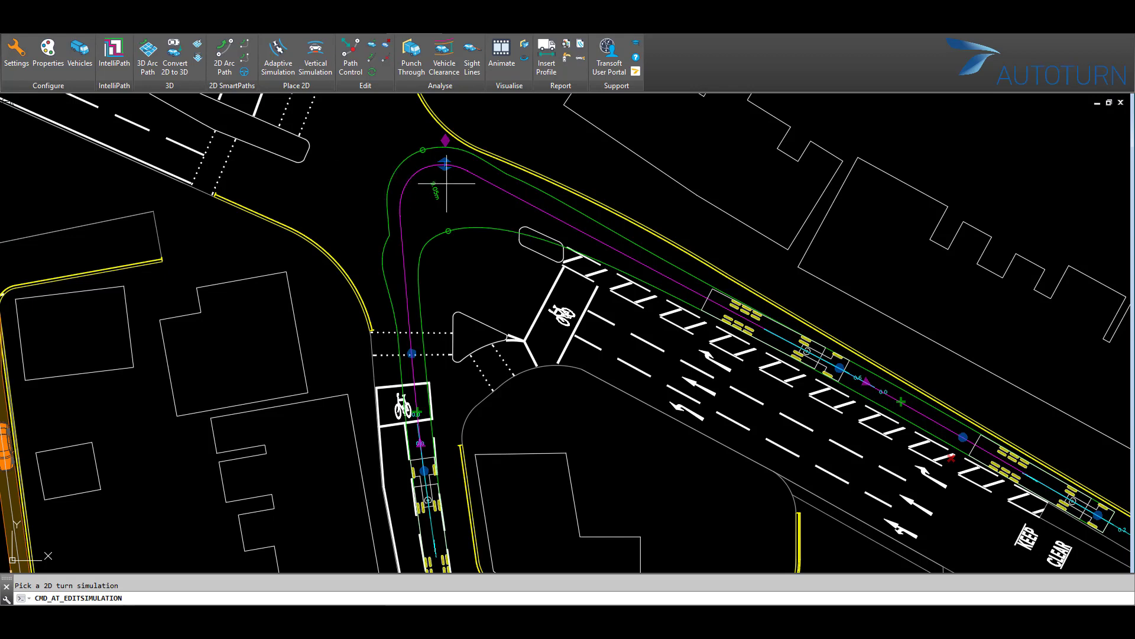
left_click(444, 164)
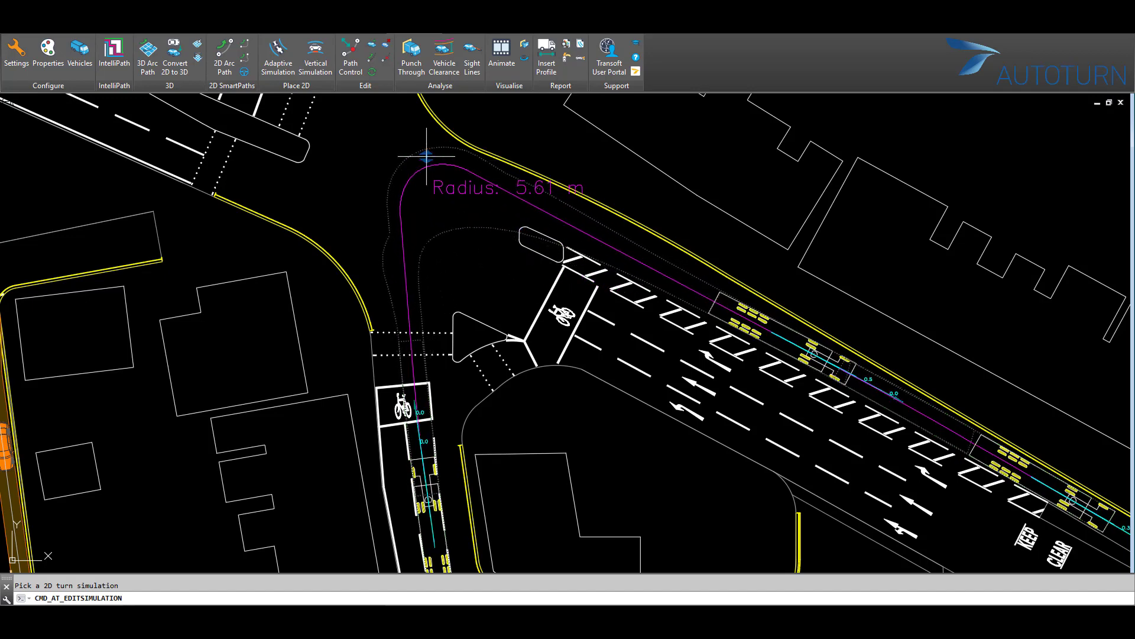
left_click(429, 171)
Set a 1.69 m exit offset on the right turn and finish editing
left_click(444, 139)
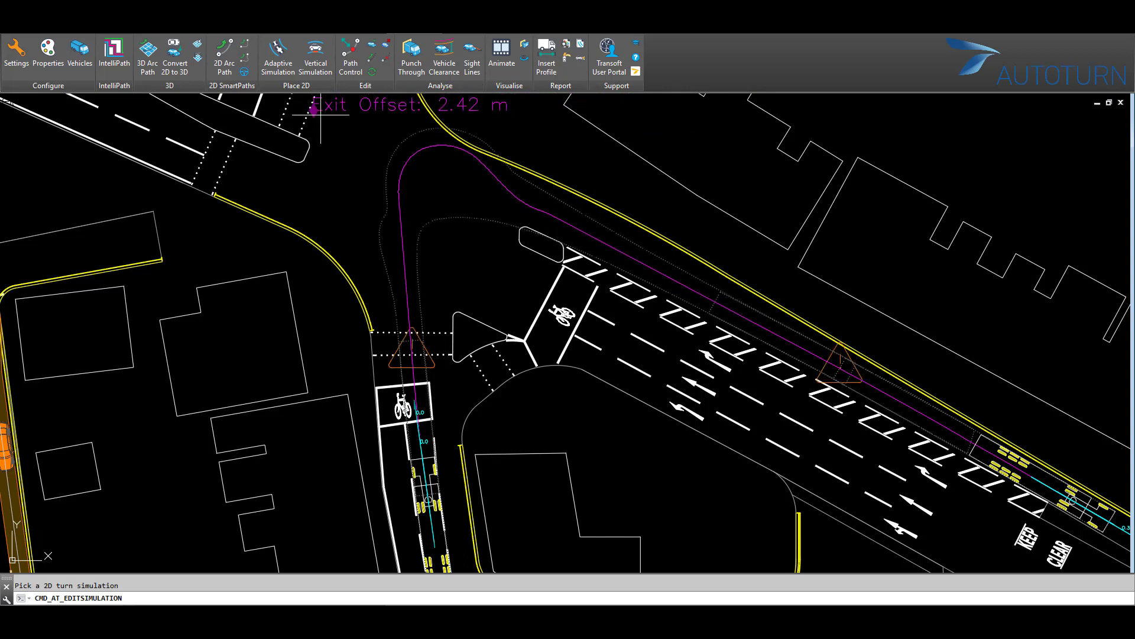
left_click(374, 117)
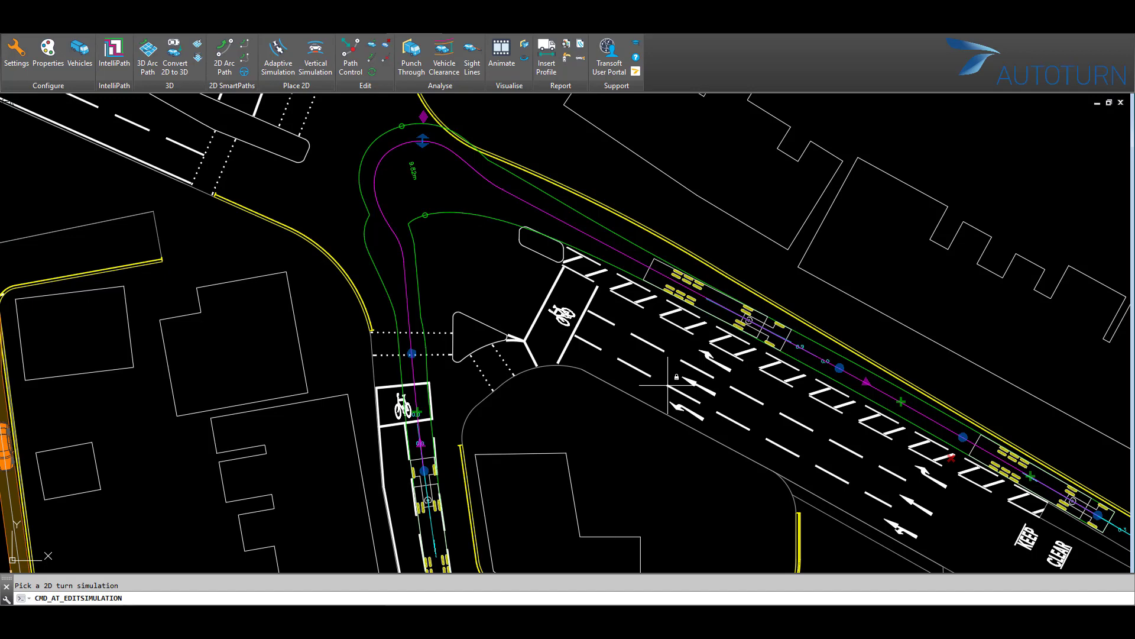
key("Escape")
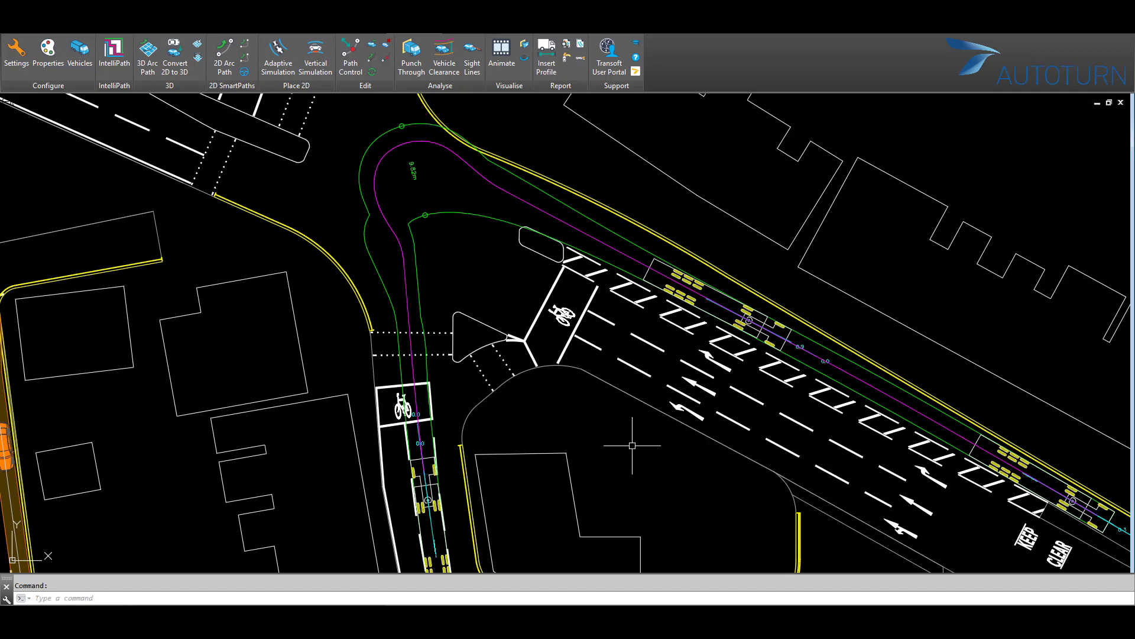